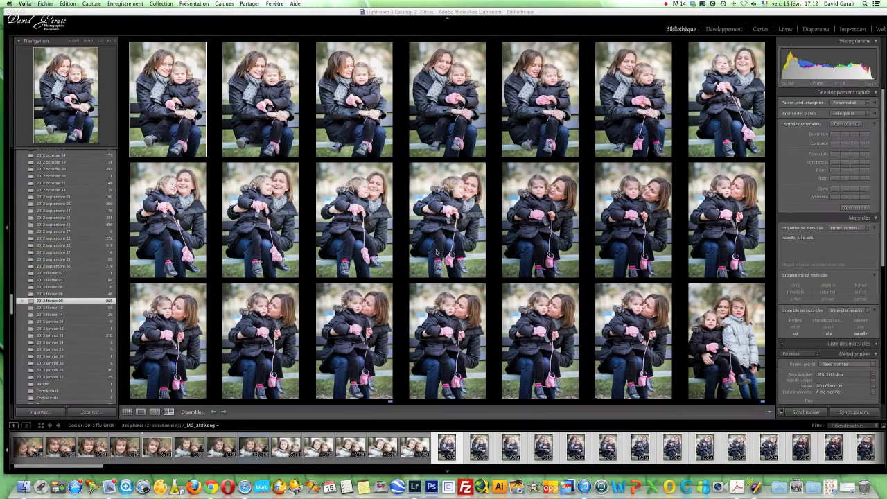
Return to the grid view and reload the 2013 février 09 folder.
left_click(437, 251)
key("g")
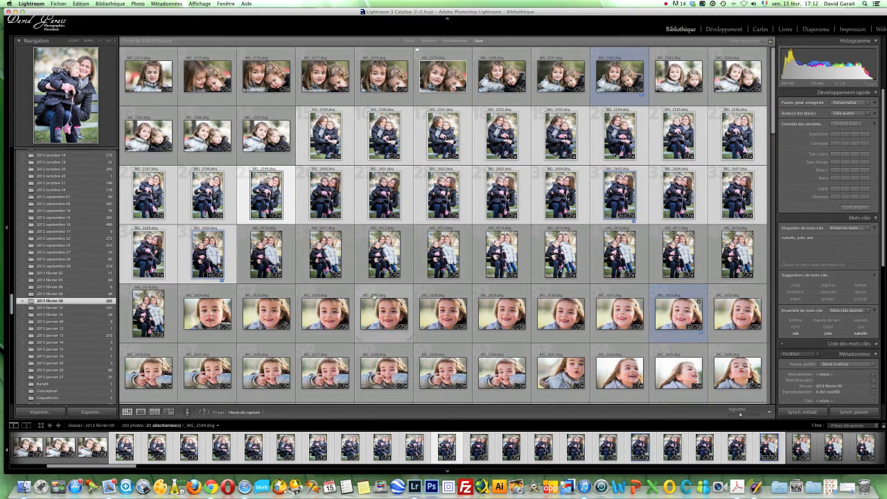
left_click(49, 295)
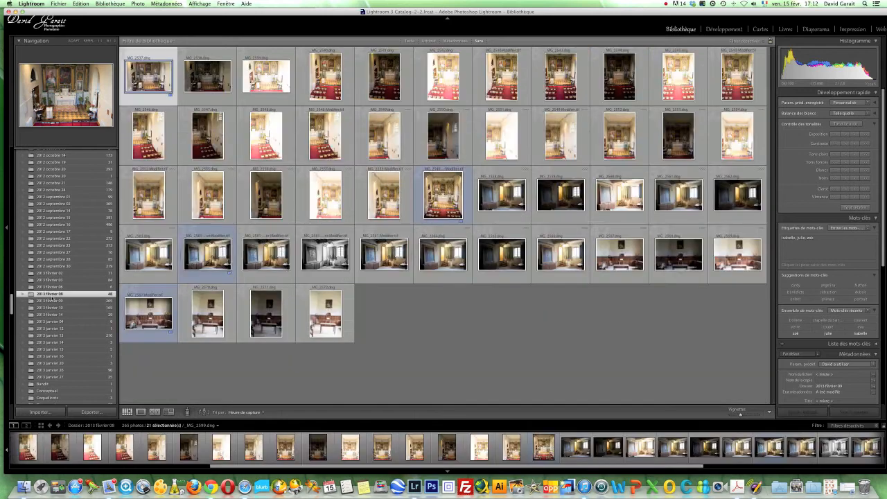
left_click(58, 301)
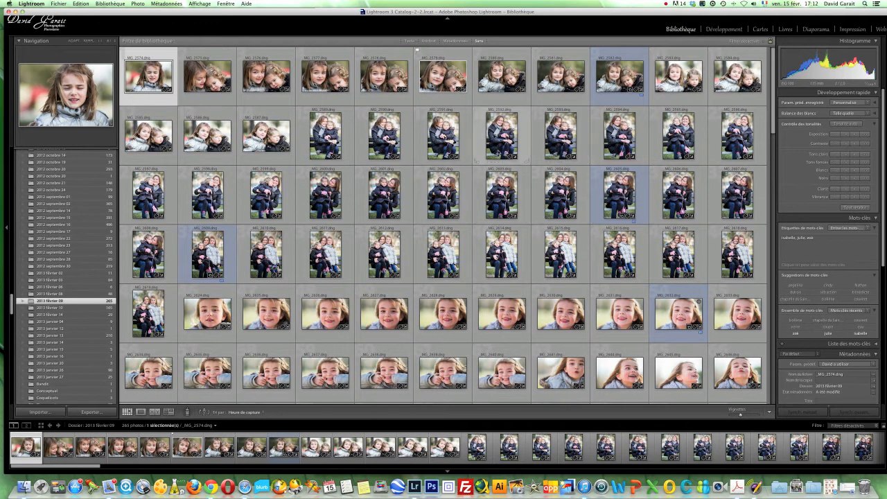
Select the consecutive photos from _MG_2589.dng to _MG_2608.dng and compare them together in Survey view.
left_click(320, 132)
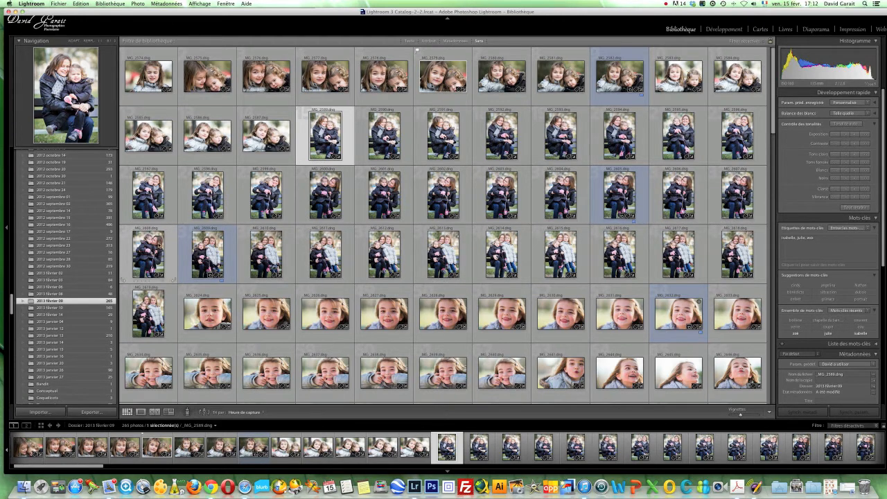
left_click(160, 248, "shift")
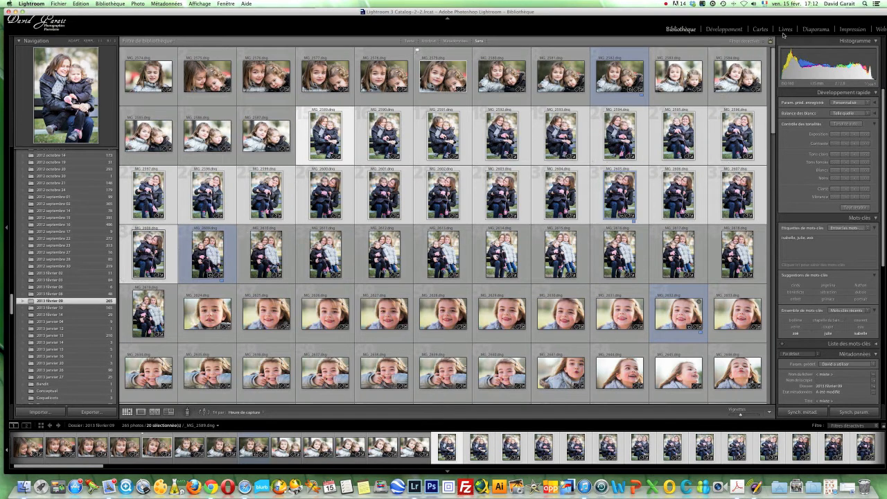
left_click(724, 29)
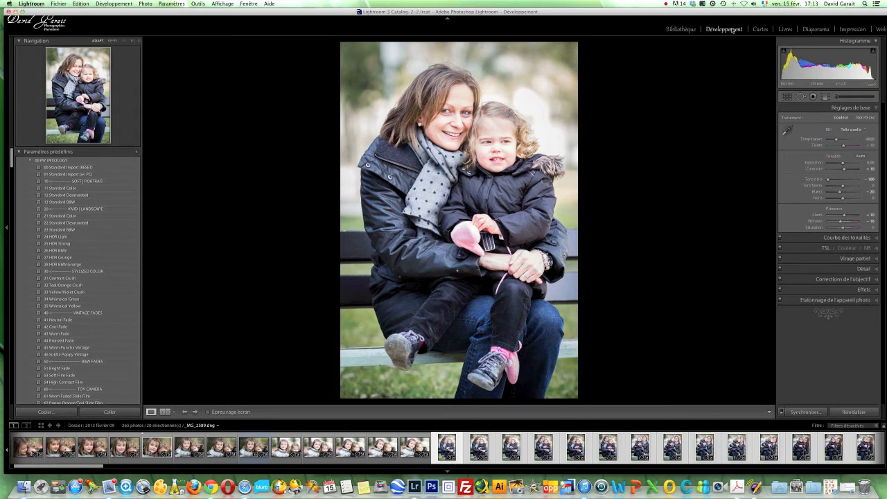
key("g")
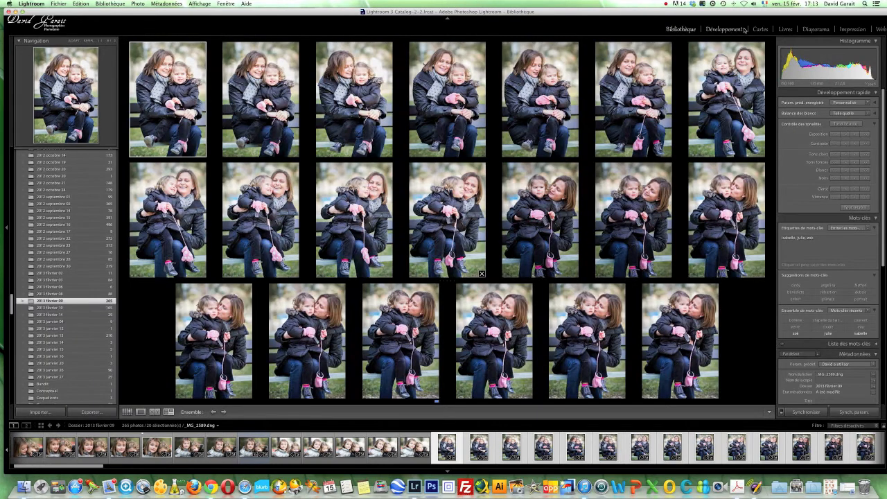
Enlarge the survey area by hiding the folder and navigator side panel and the filmstrip, and switch to full screen.
left_click(6, 228)
left_click(5, 230)
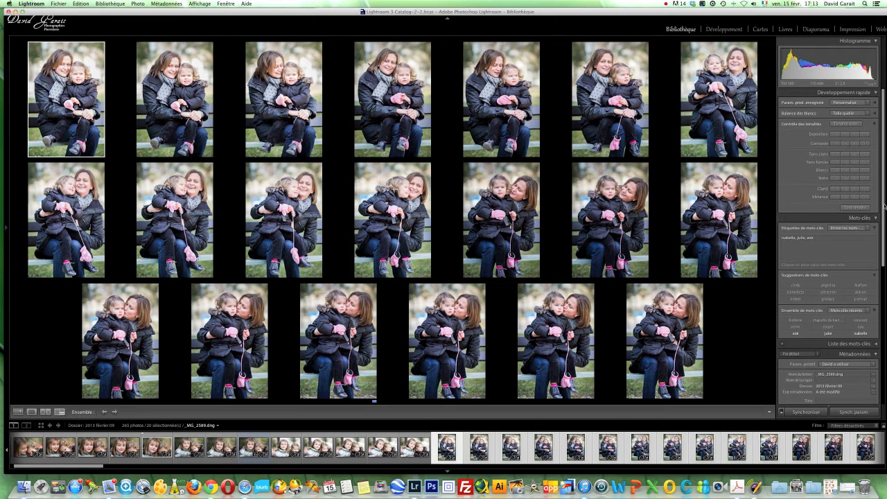
scroll(885, 301, "down", 10)
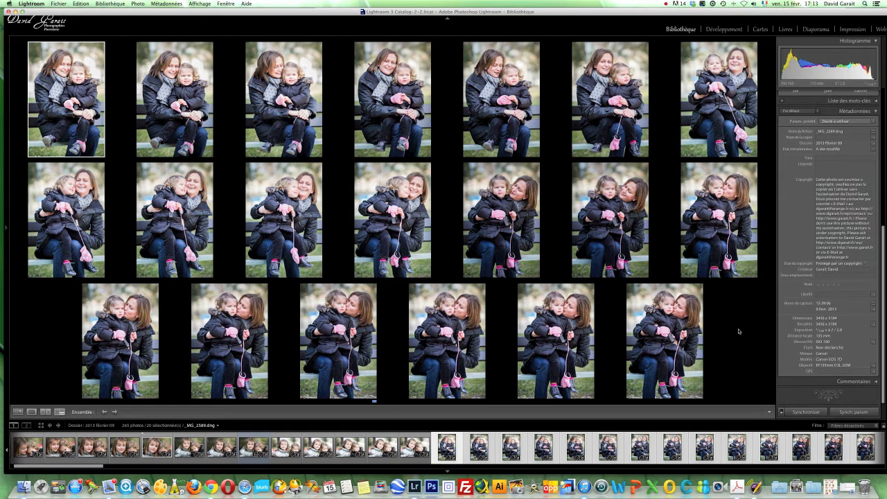
left_click(447, 473)
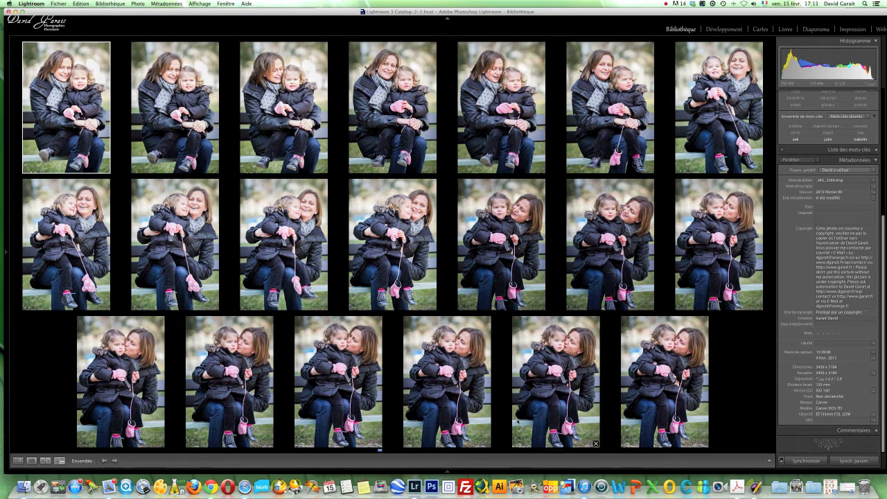
key("shift+f")
key("shift+f")
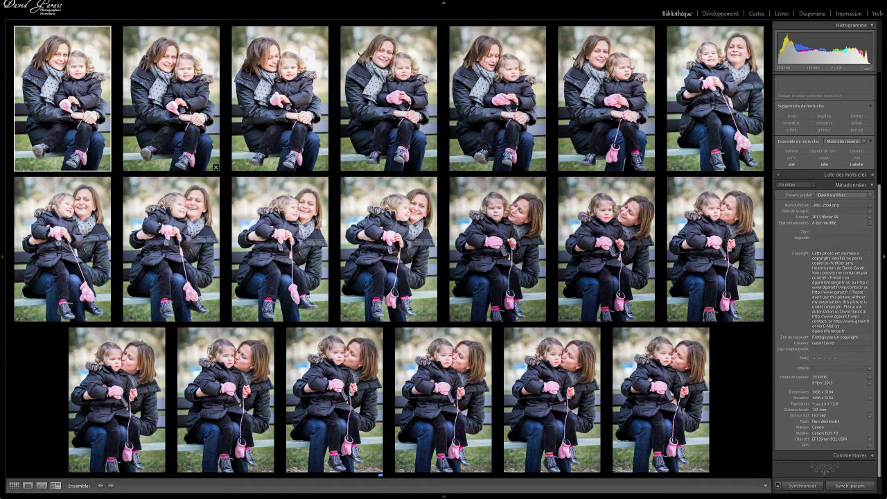
Remove five near-duplicate shots from the survey, starting with _MG_2590.dng: two in the first row and three in the second.
left_click(213, 72)
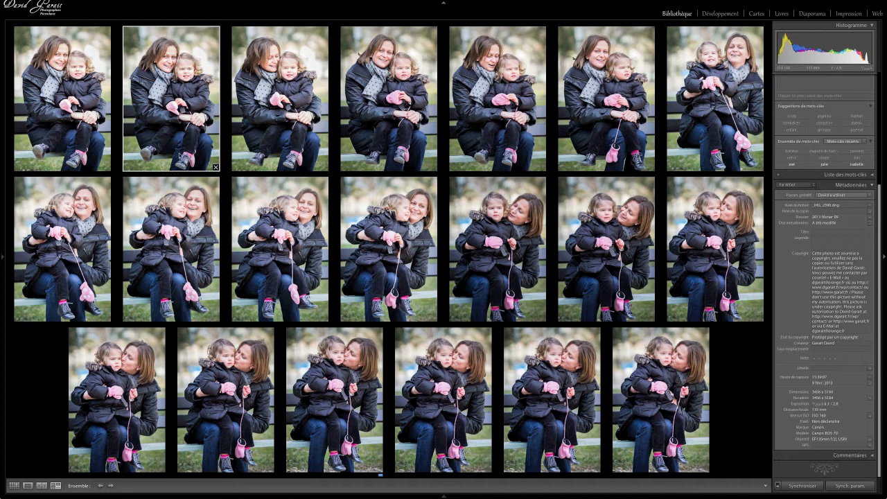
left_click(215, 168)
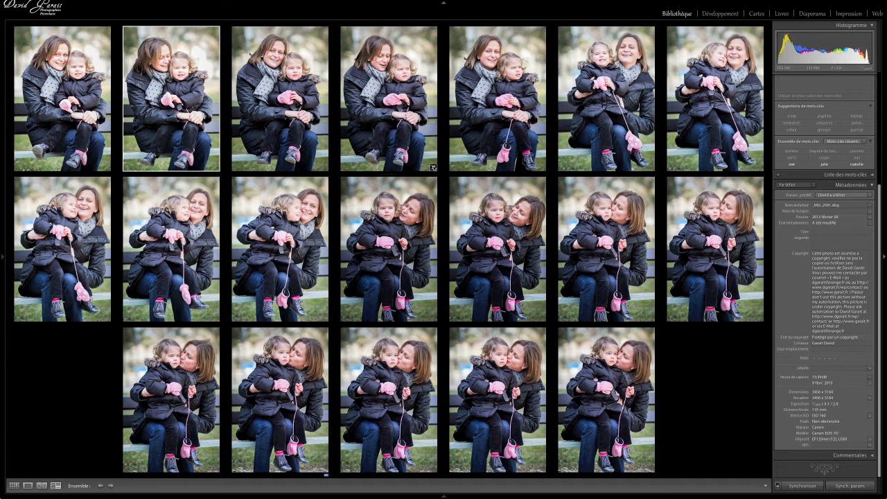
left_click(434, 167)
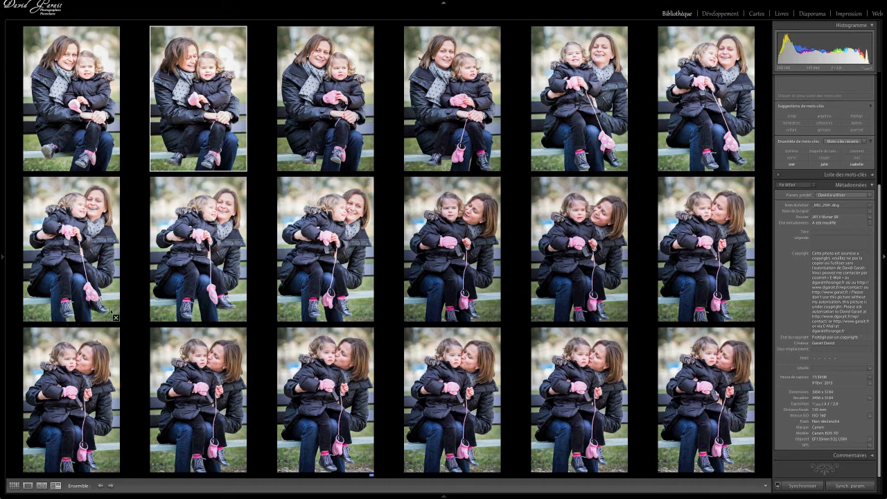
left_click(116, 318)
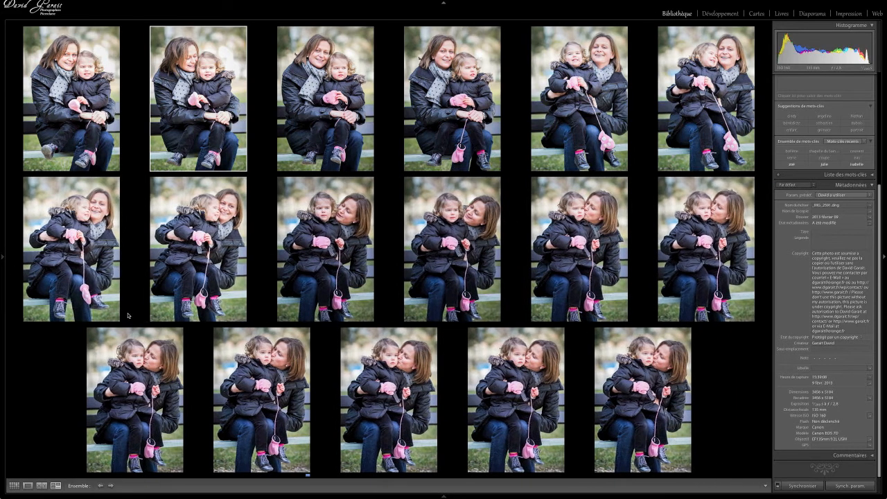
left_click(243, 318)
left_click(115, 318)
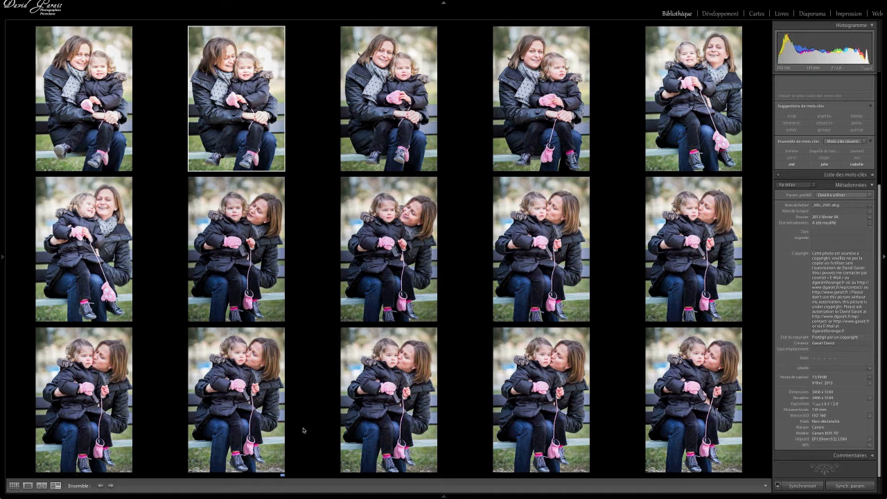
Discard six redundant shots of the mother kissing the girl and the first-row shot where she looks down, leaving eight photos.
left_click(280, 469)
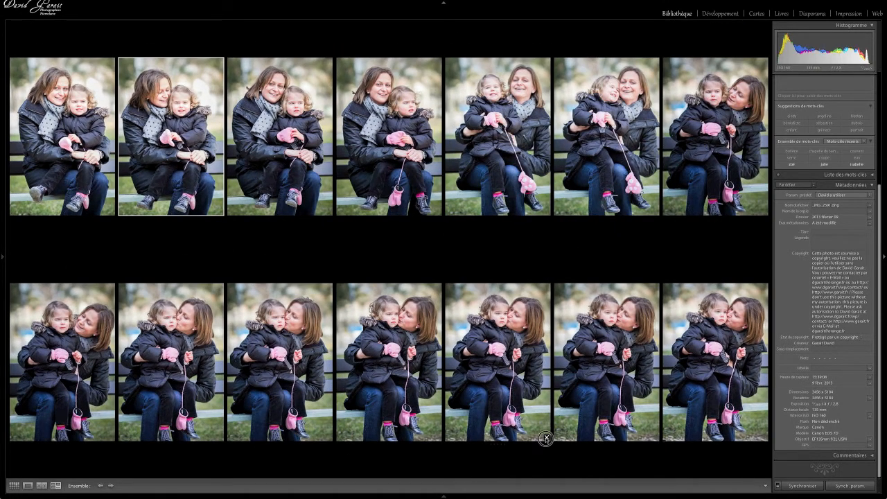
left_click(546, 438)
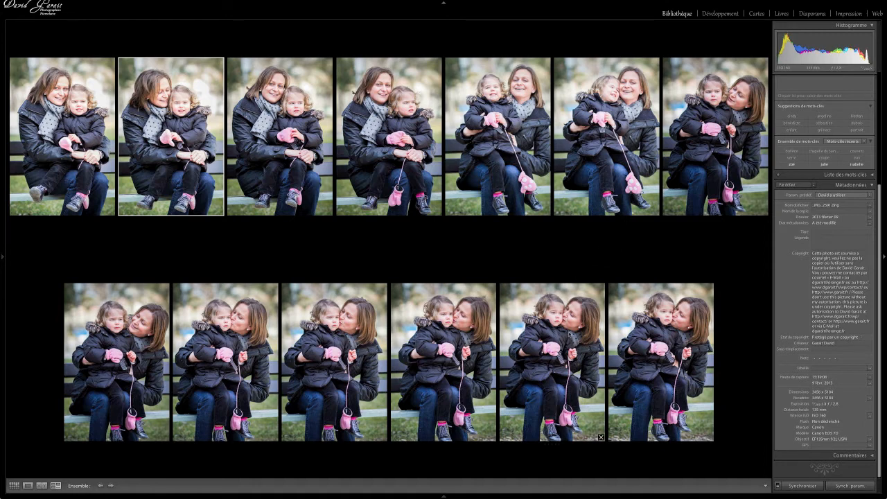
left_click(709, 438)
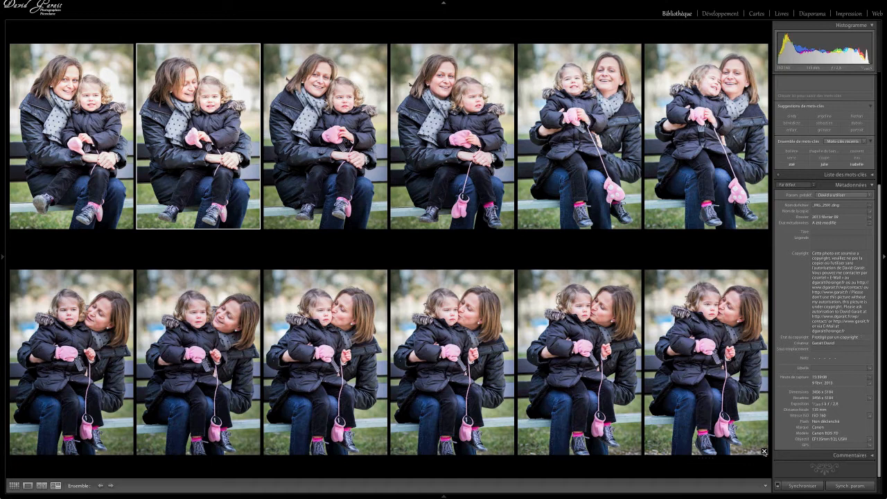
left_click(764, 452)
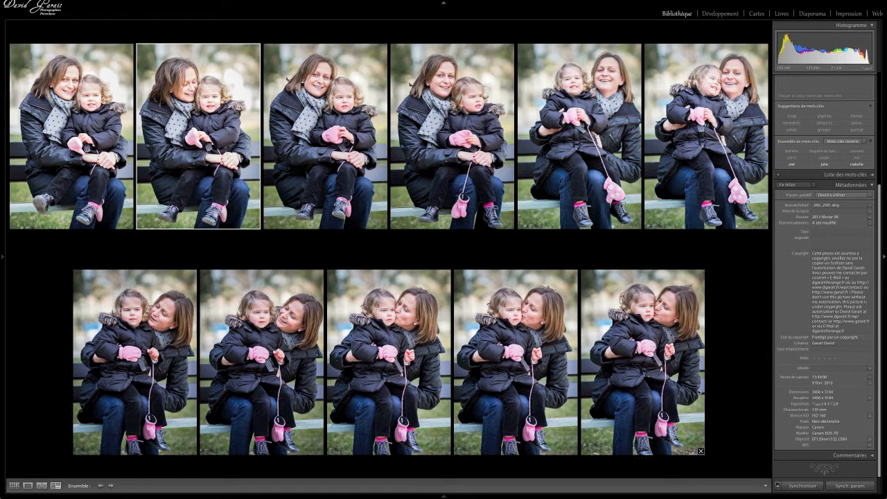
left_click(701, 450)
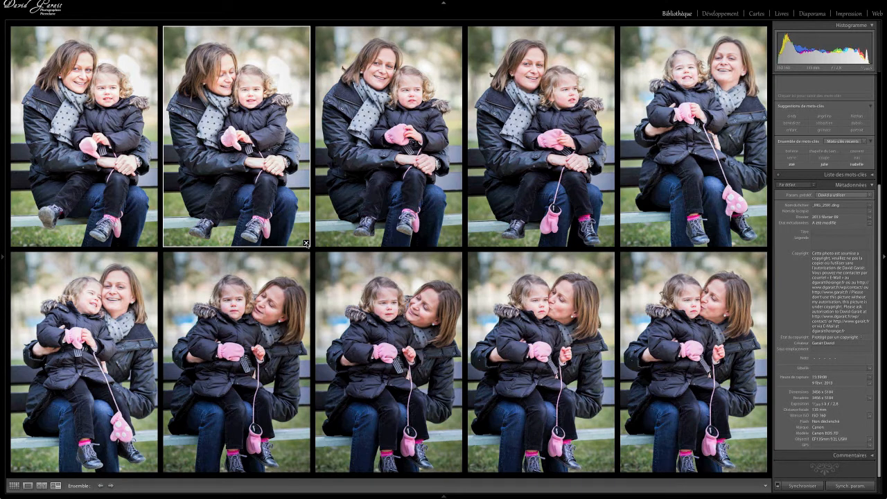
left_click(306, 243)
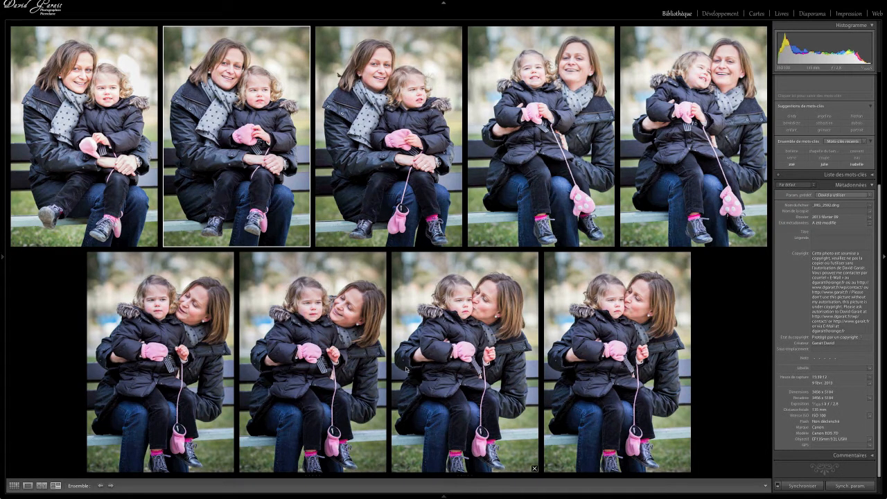
left_click(688, 469)
Flag the active photo _MG_2592.dng as a pick.
mouse_move(173, 469)
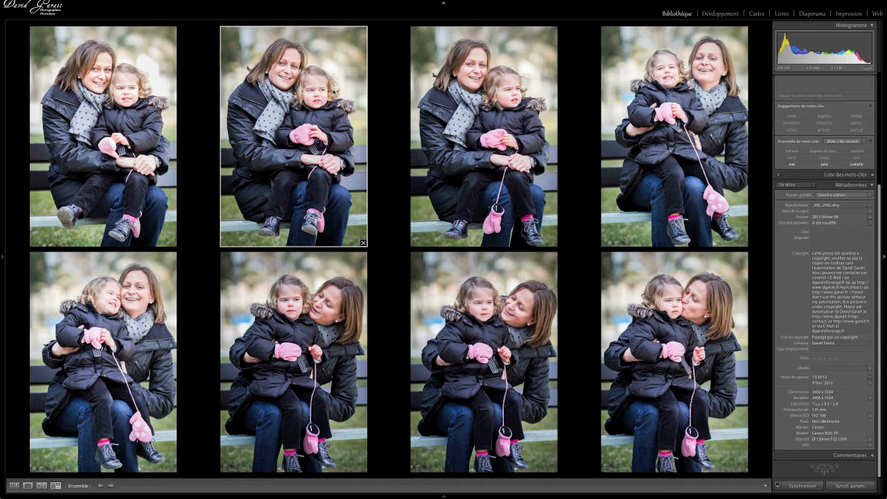
key("p")
key("p")
Narrow the survey to four photos by removing two more mother-smiling shots and the two shots of her leaning in.
left_click(745, 244)
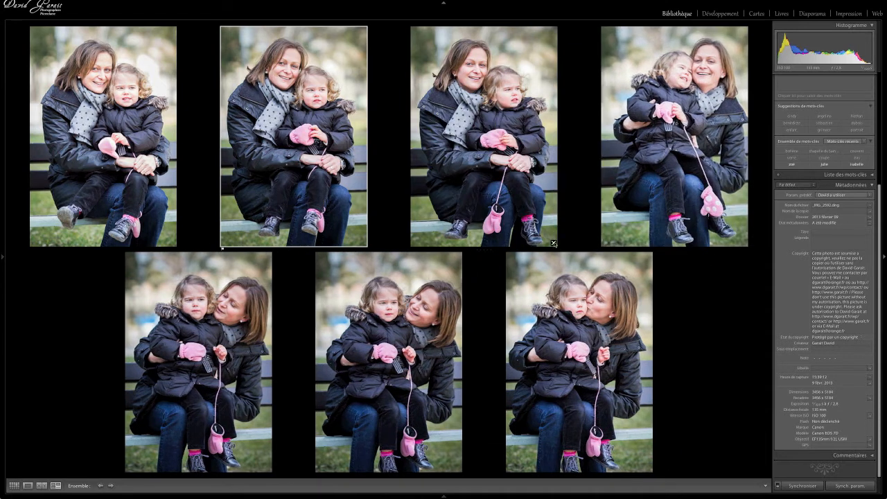
left_click(553, 244)
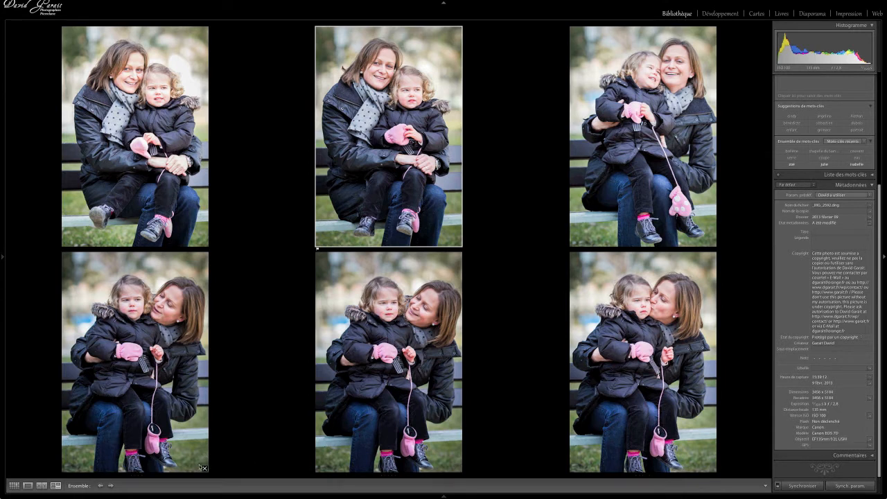
left_click(203, 468)
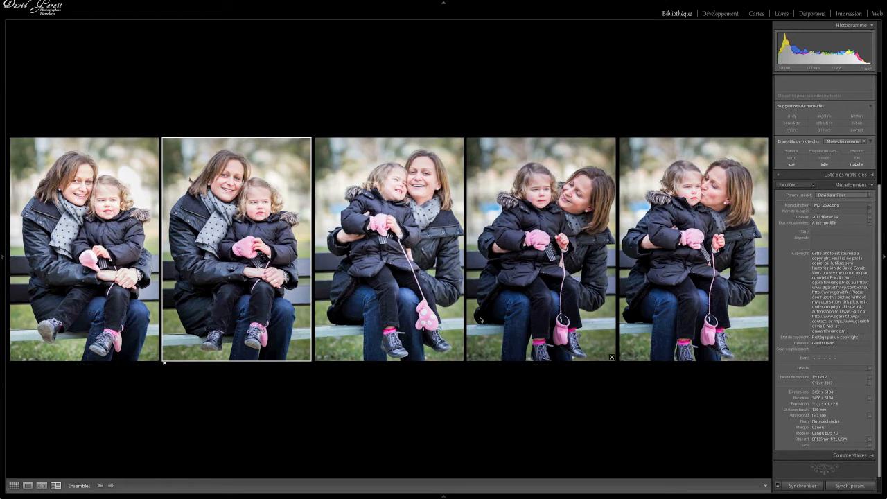
left_click(612, 357)
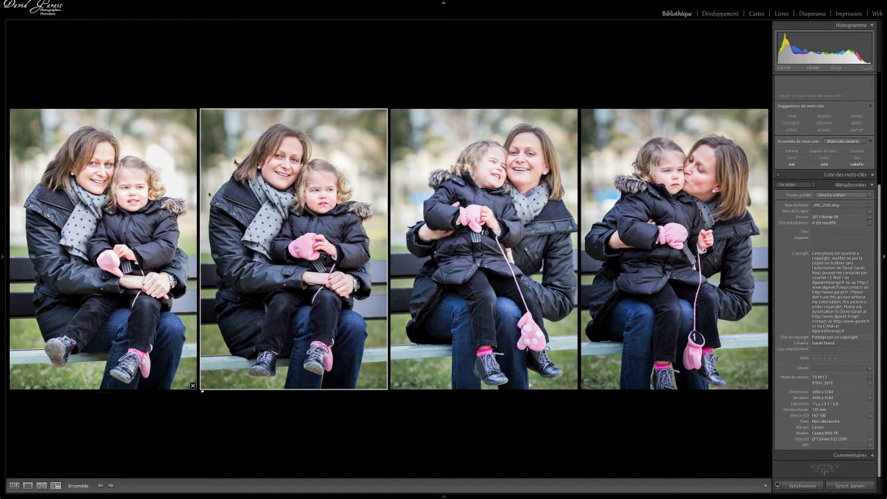
Try the crop tool on the laughing-girl photo in Develop, undo the change and return to the survey.
left_click(477, 191)
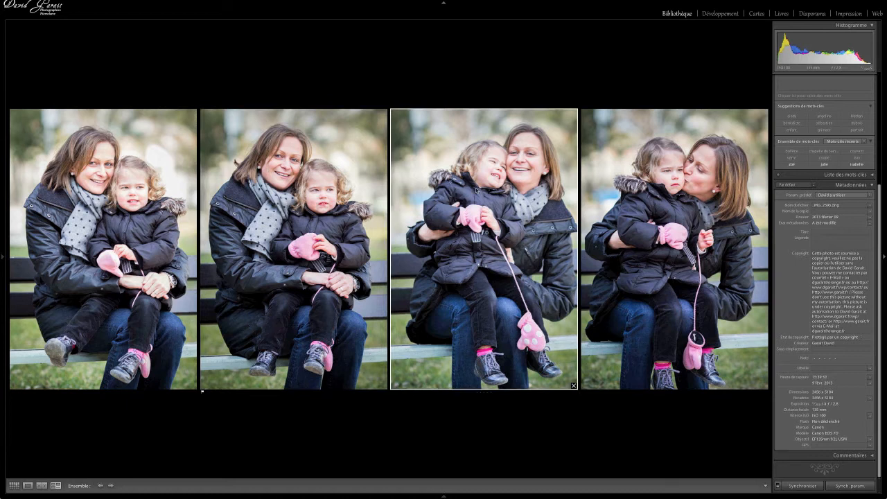
key("d")
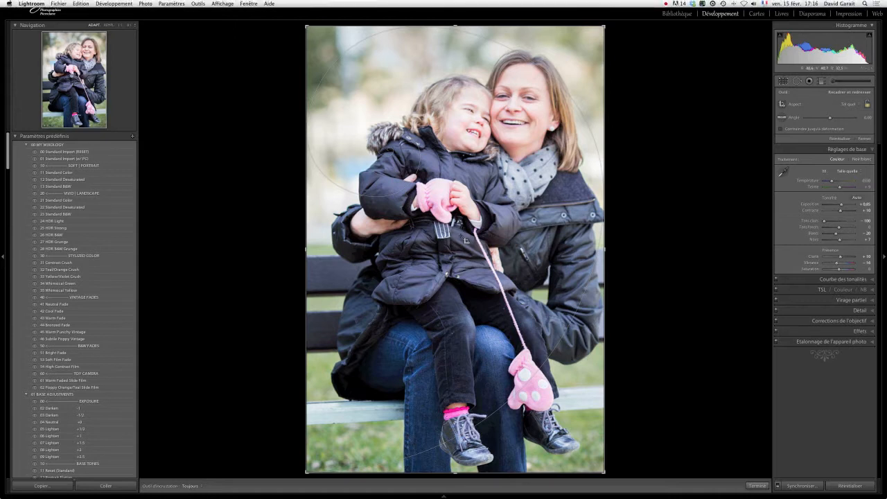
key("super+z")
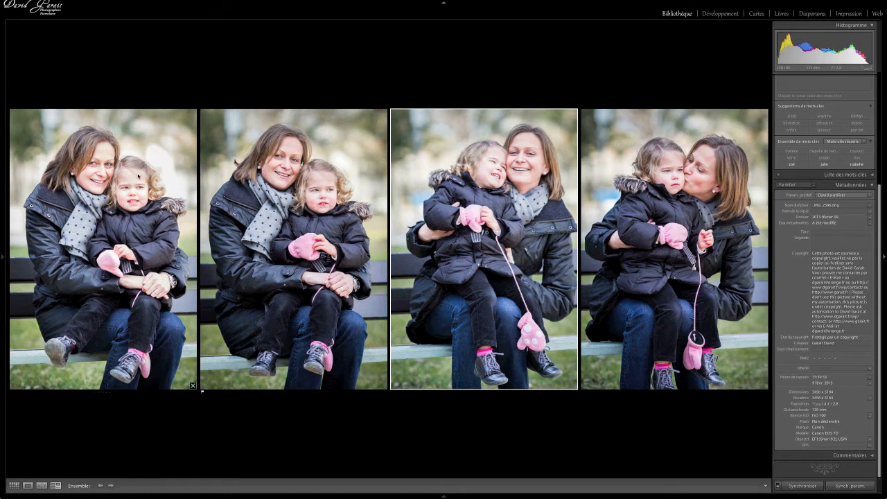
Flag the three remaining unflagged photos in the survey as picks.
left_click(194, 185)
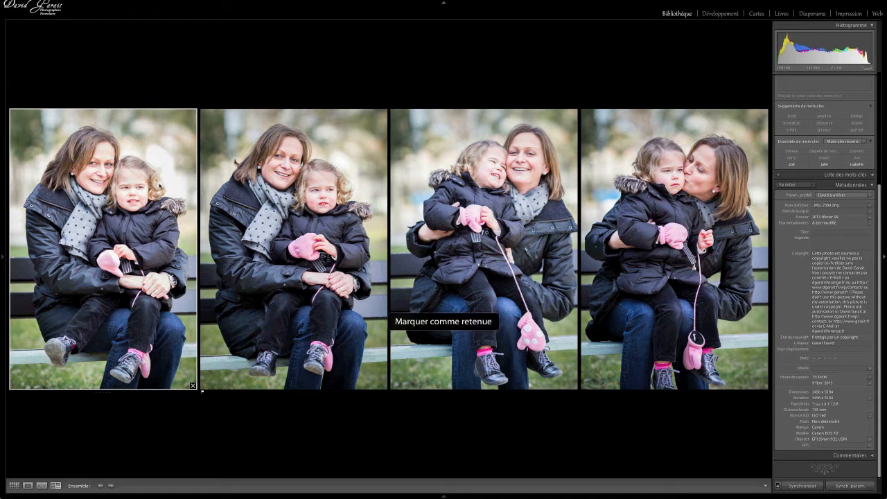
left_click(453, 242)
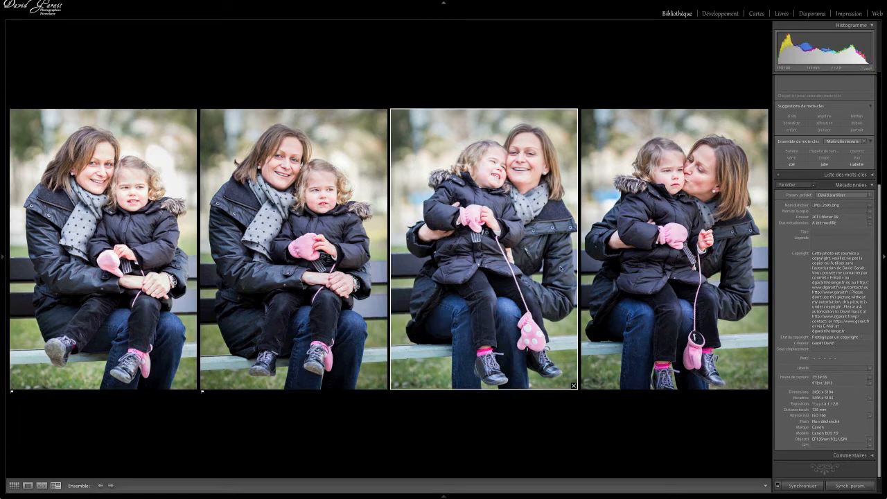
left_click(626, 263)
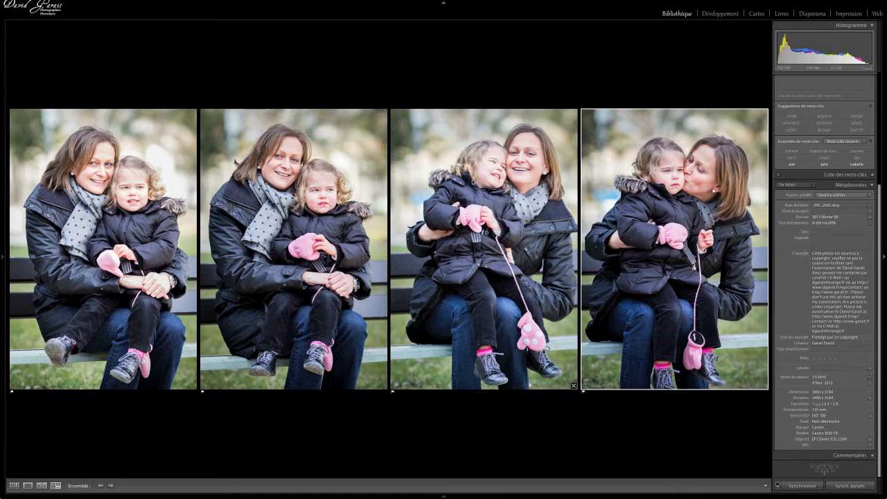
Return from the survey to the grid of all photos and show the filmstrip.
key("g")
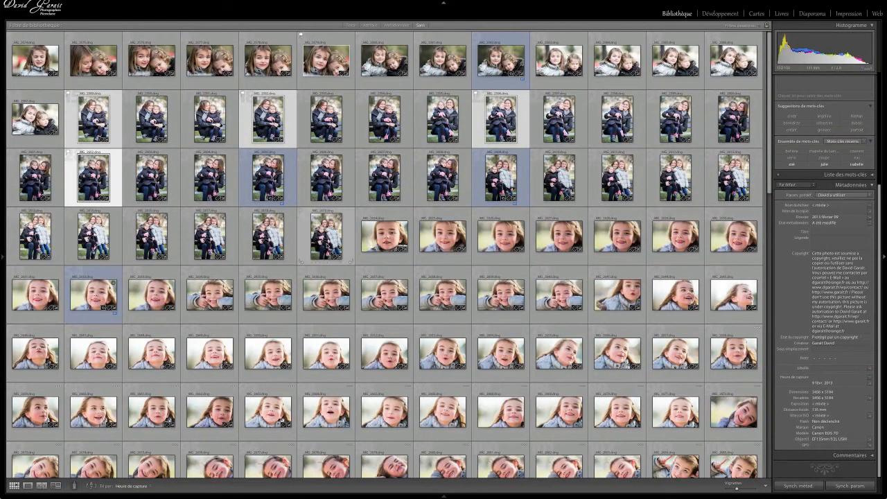
left_click(766, 487)
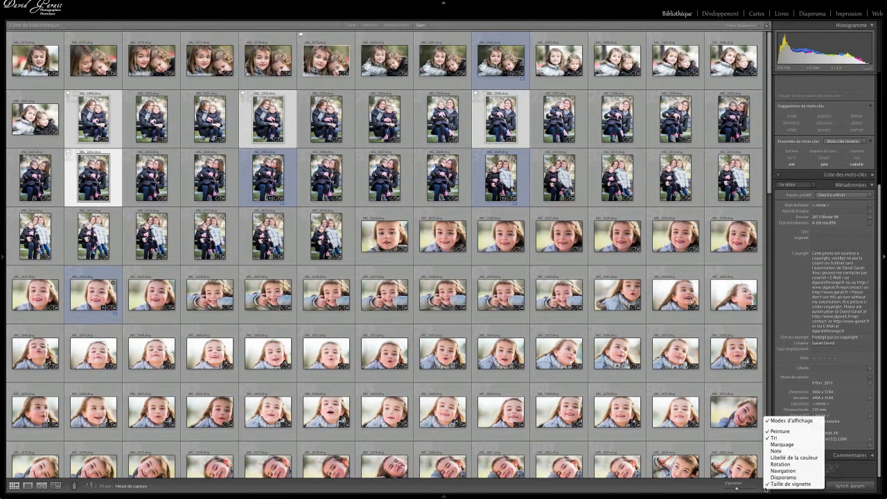
left_click(440, 497)
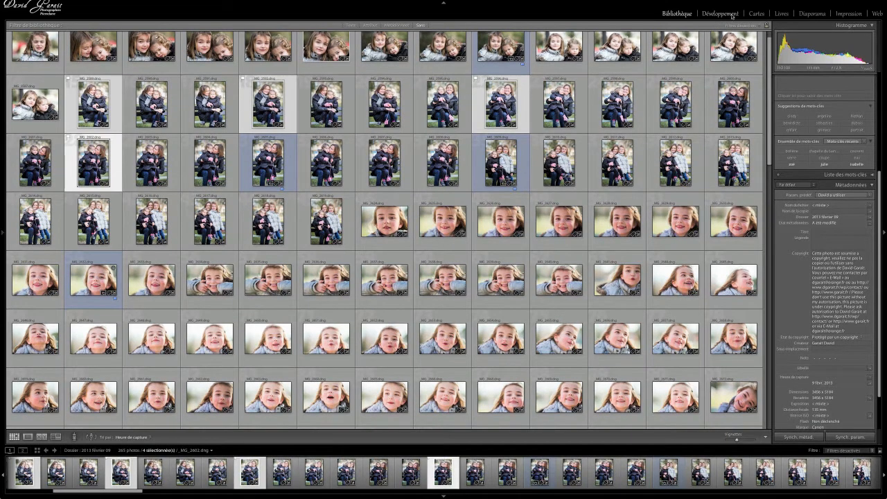
Switch to the Develop module and filter the filmstrip to flagged photos with the Marquées preset.
left_click(722, 13)
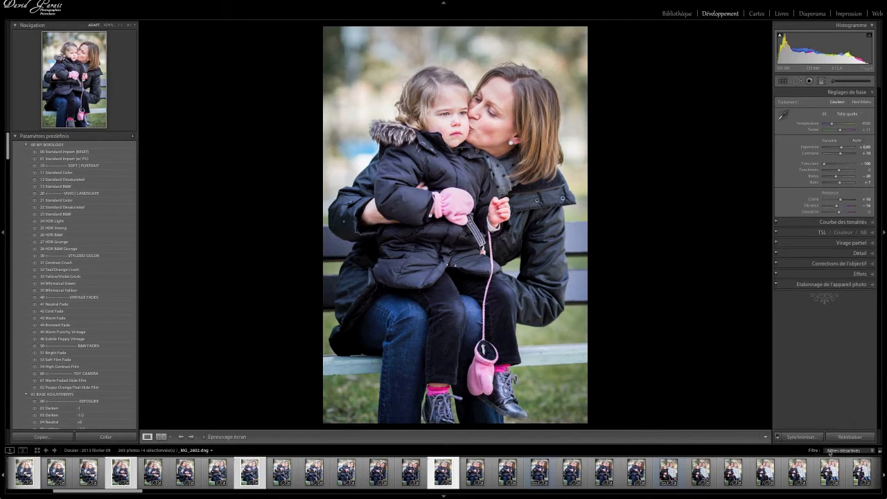
left_click(863, 453)
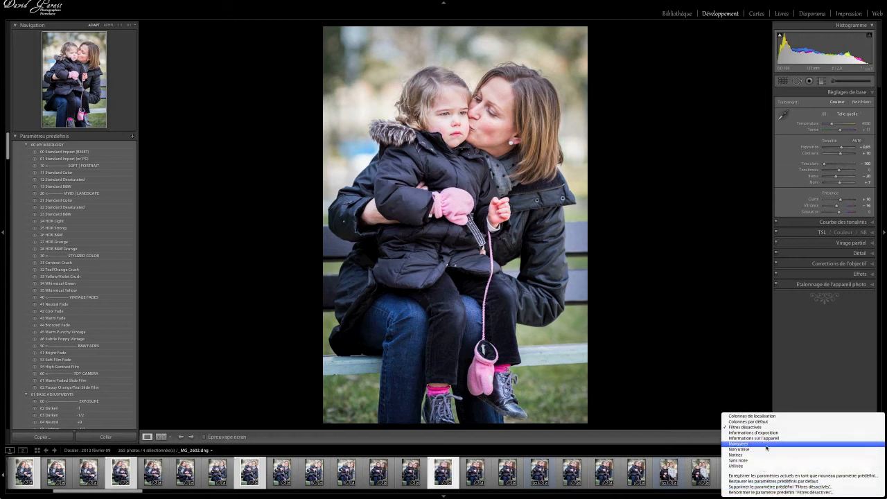
left_click(767, 448)
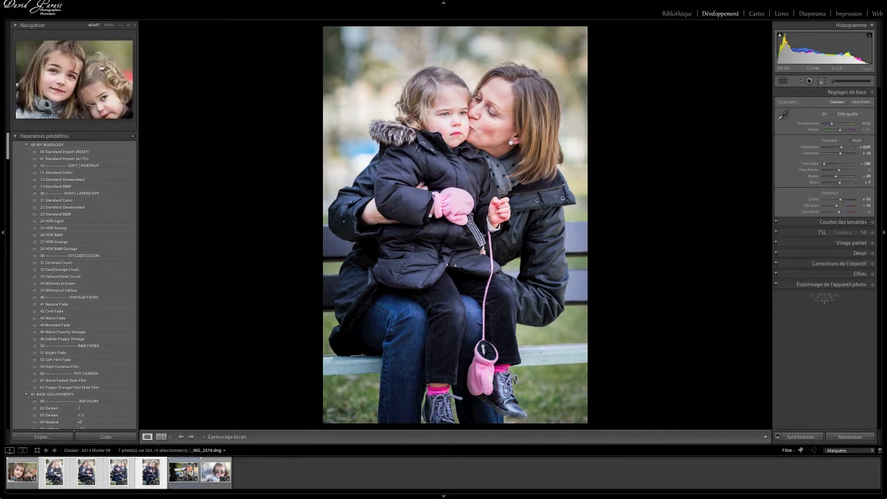
Remove the flag filter from the filmstrip and look through the four selected picks and the develop presets.
left_click(801, 450)
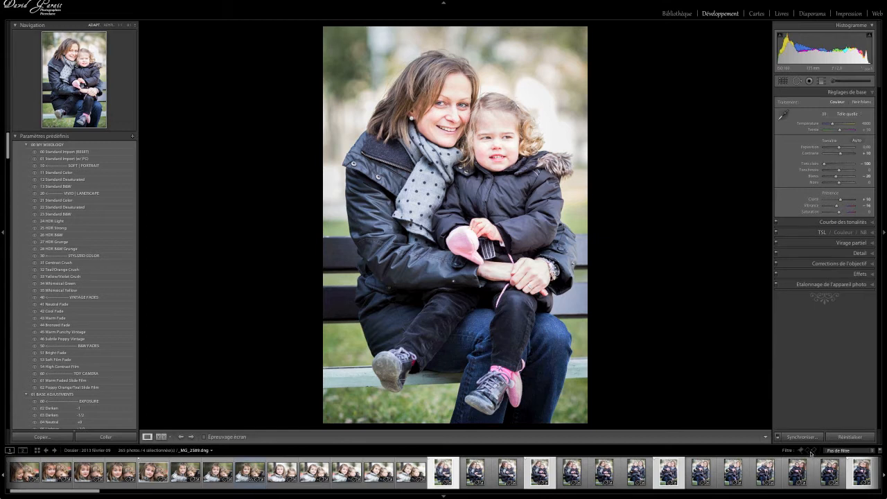
scroll(638, 478, "down", 2)
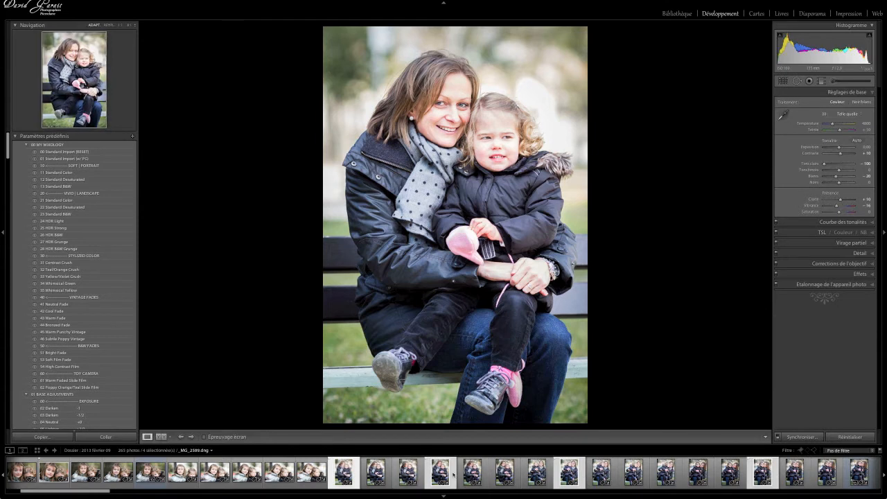
scroll(454, 475, "down", 3)
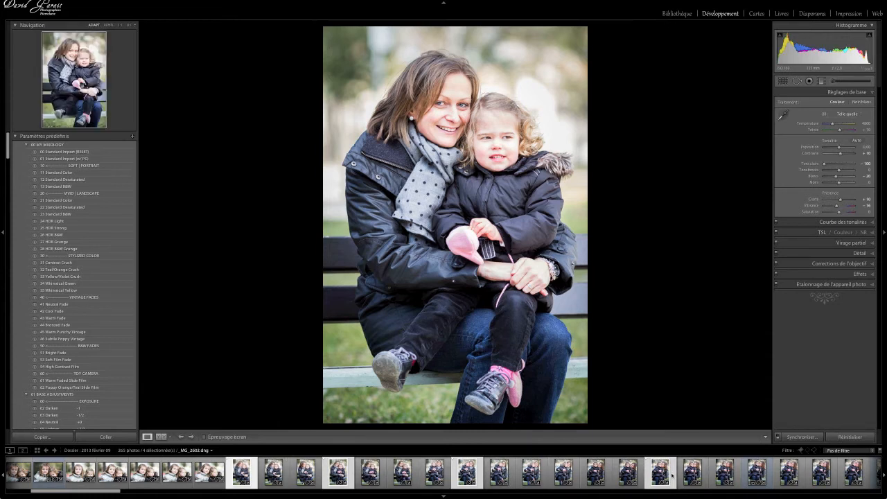
scroll(721, 478, "down", 2)
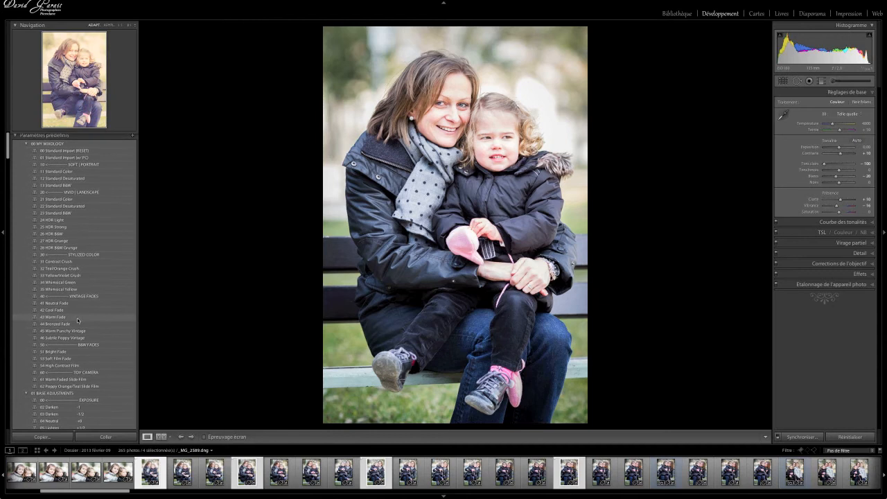
scroll(77, 318, "down", 3)
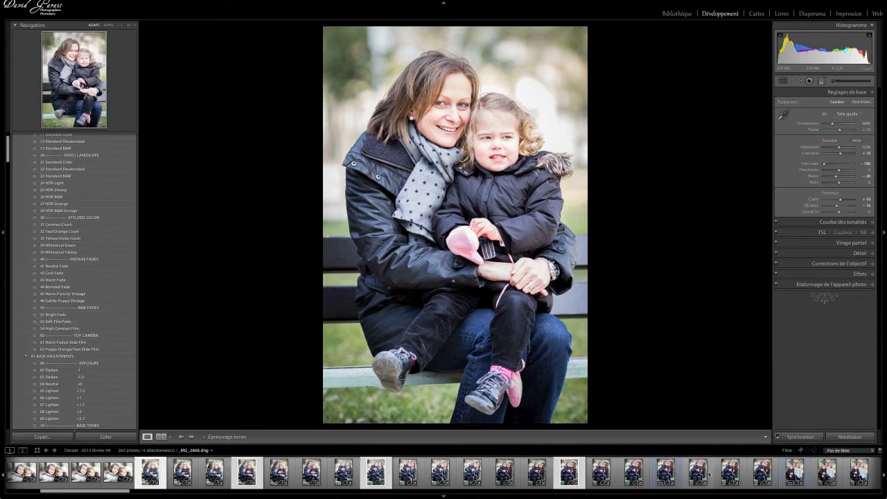